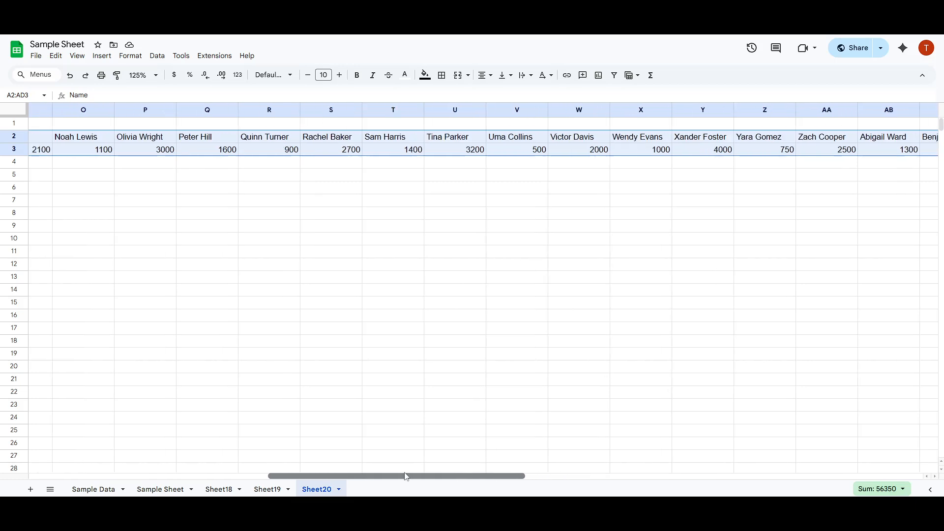
Select the Name and Sales rows from A2 across to column AY (A2:AY3)
left_click(222, 330)
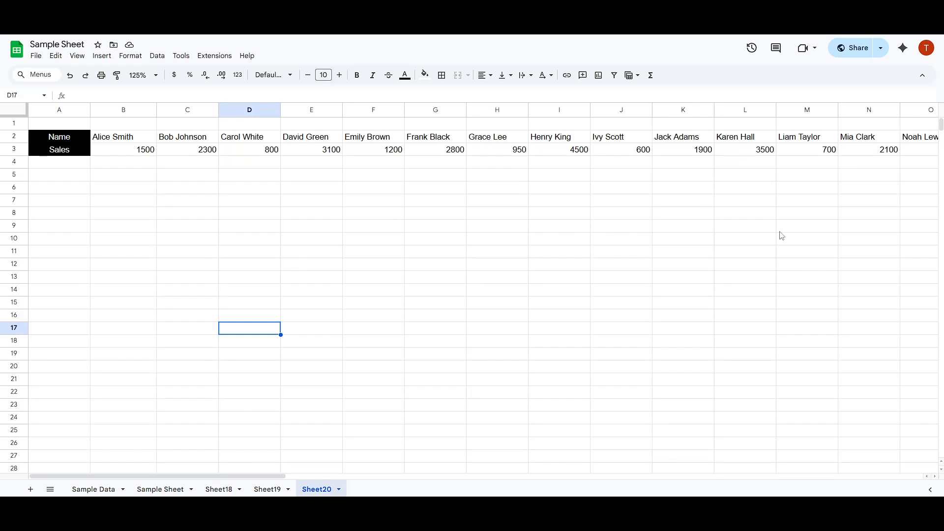
left_click(209, 167)
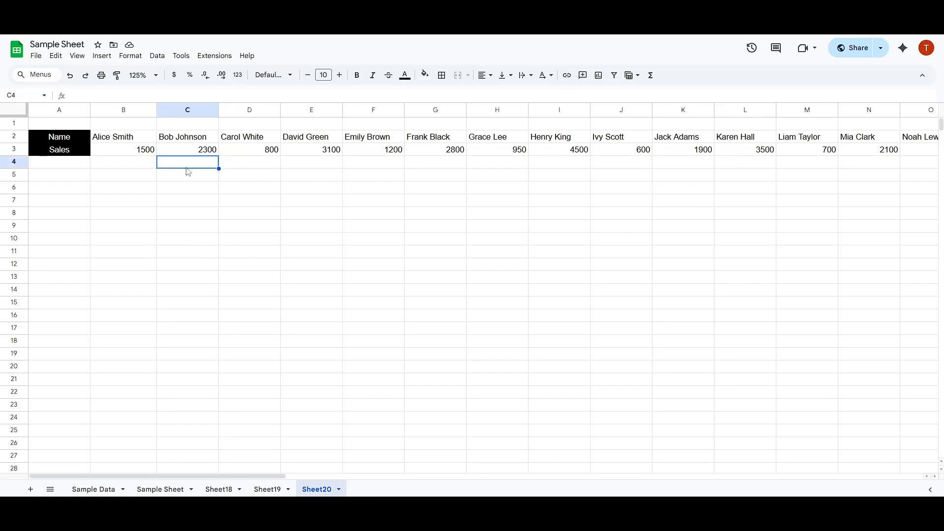
left_click(68, 141)
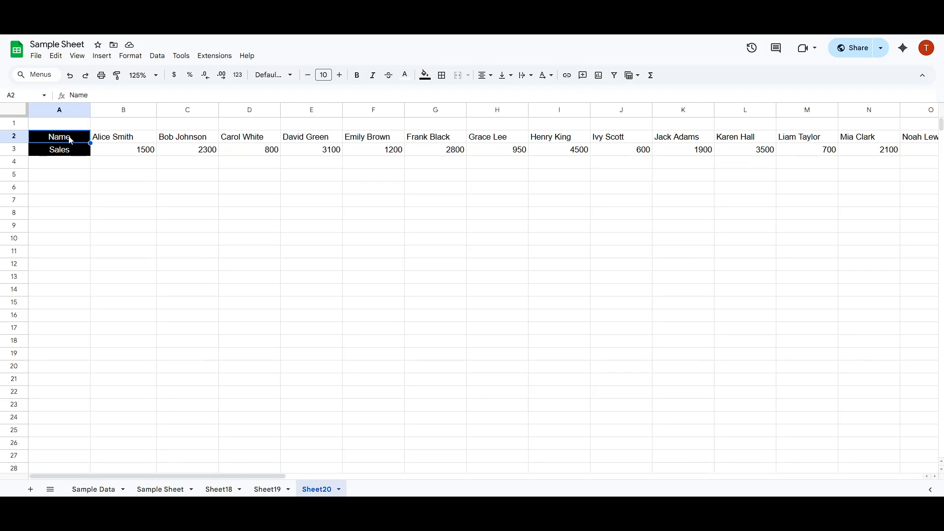
left_click_drag(71, 141, 940, 157)
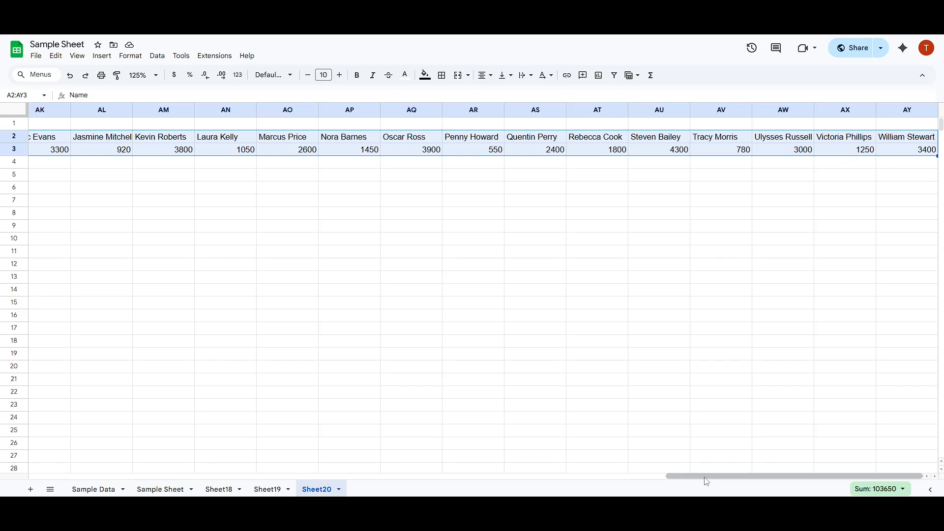
left_click_drag(705, 477, 3, 462)
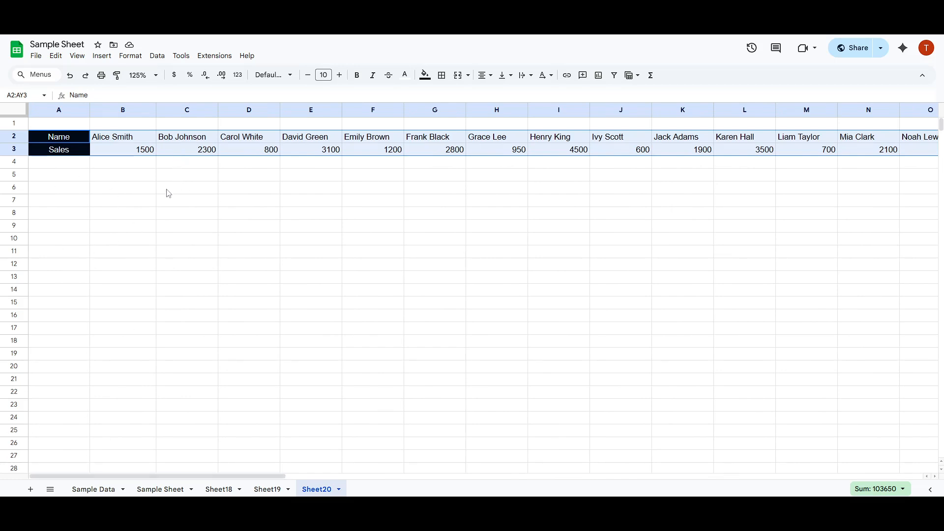
Copy A2:AY3 from the right-click menu, then pick B5 as the destination area
right_click(88, 147)
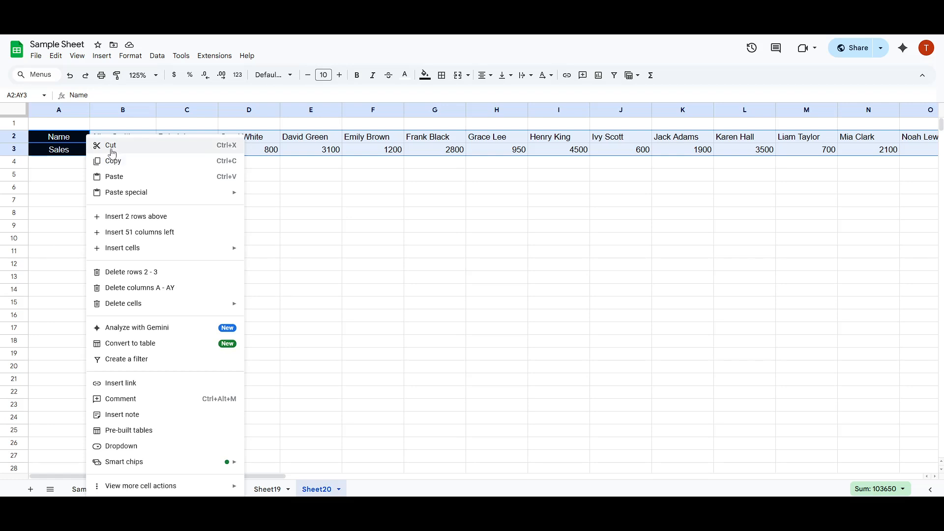
left_click(119, 162)
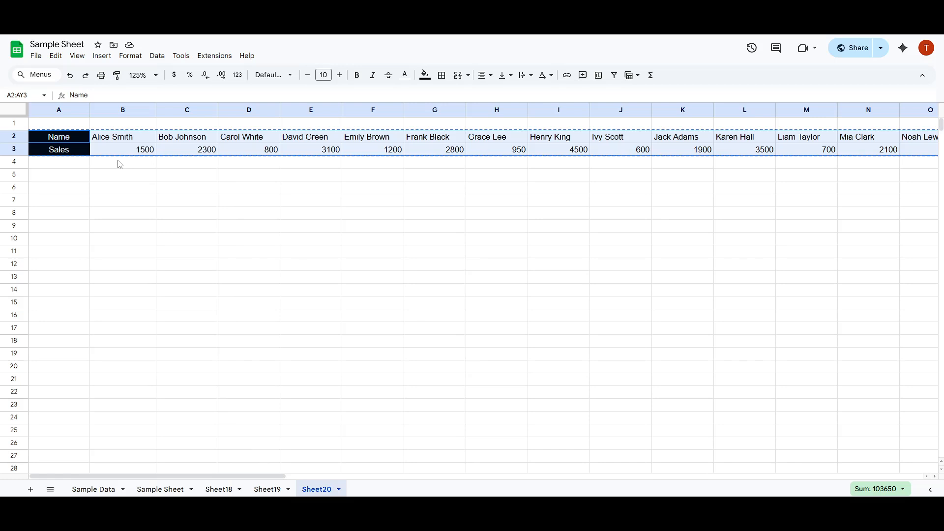
left_click(138, 178)
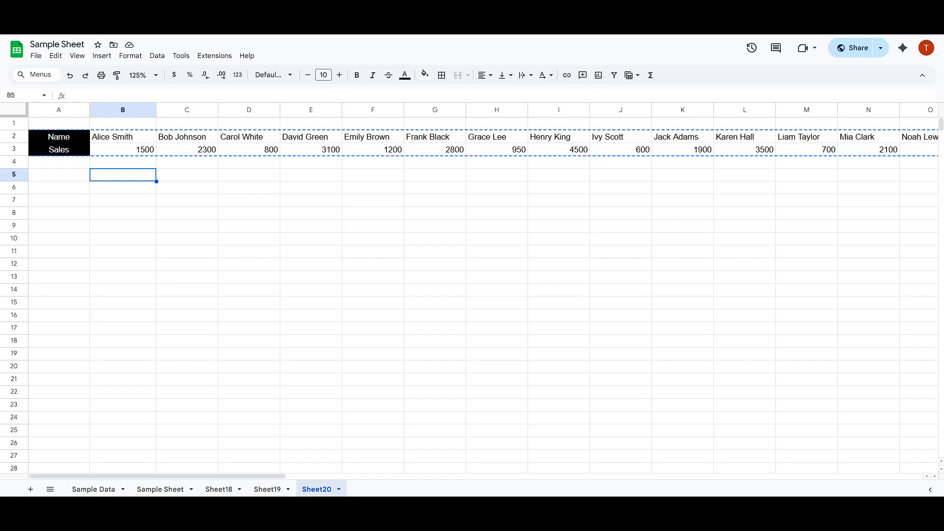
left_click(158, 177)
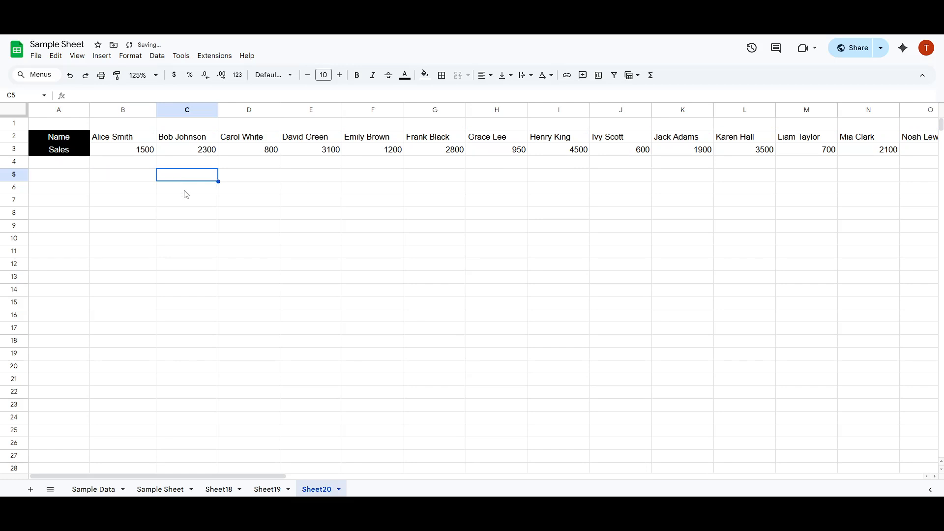
Reselect the full A2:AY3 block out to column AY and copy it with Ctrl+C
left_click(146, 181)
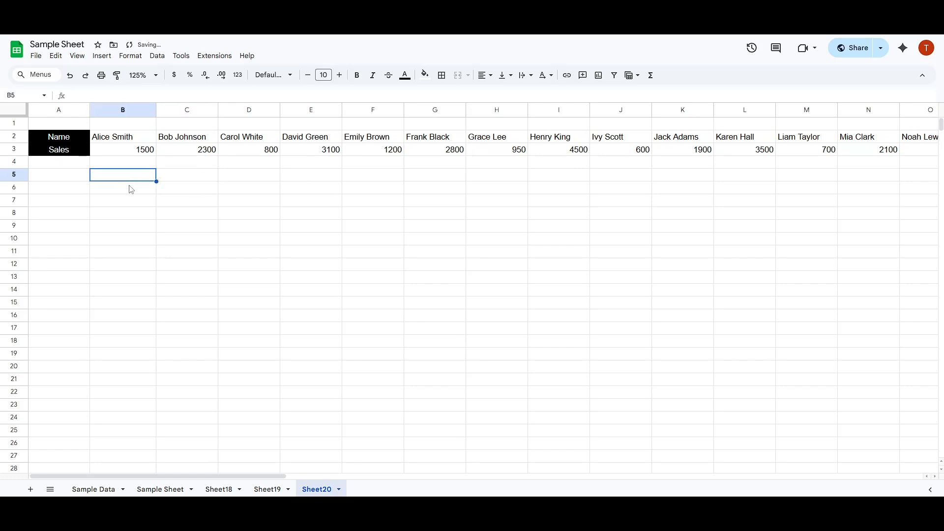
left_click(130, 188)
left_click(139, 176)
left_click_drag(67, 143, 659, 155)
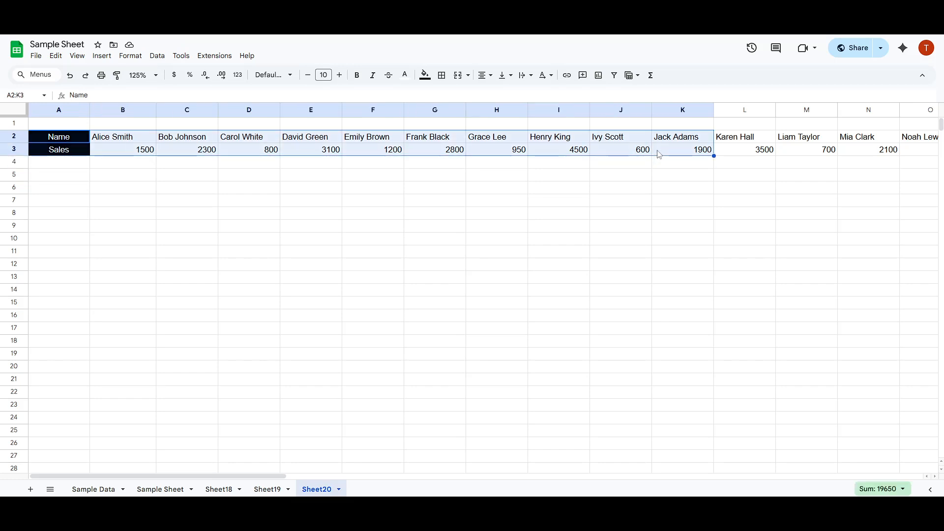
key("shift+Right")
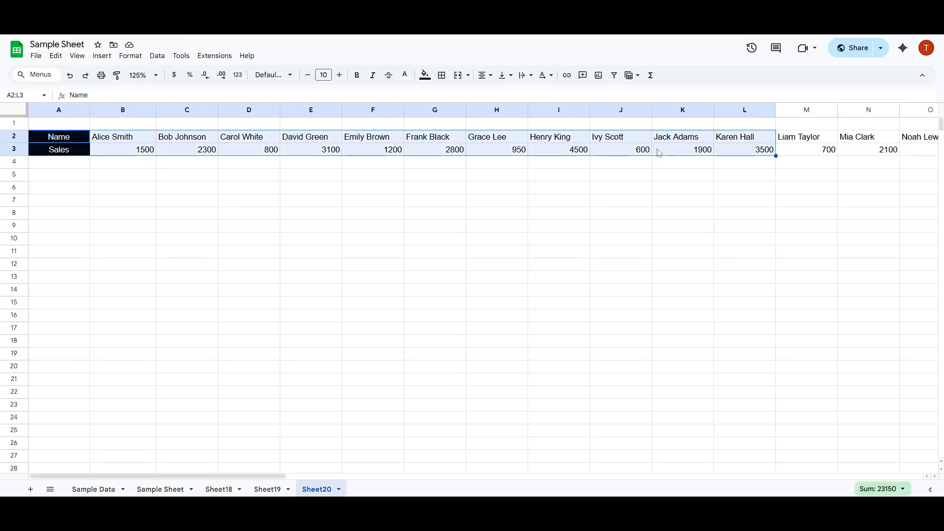
key("ctrl+shift+Right")
key("shift+Right")
key("shift+Right")
key("shift+Right")
key("shift+Right")
key("shift+Right")
key("shift+Right")
key("shift+Right")
key("shift+Right")
key("shift+Right")
key("shift+Right")
key("shift+Right")
key("shift+Right")
key("shift+Right")
key("shift+Right")
key("shift+Right")
key("shift+Right")
key("shift+Right")
key("shift+Right")
key("shift+Right")
key("shift+Right")
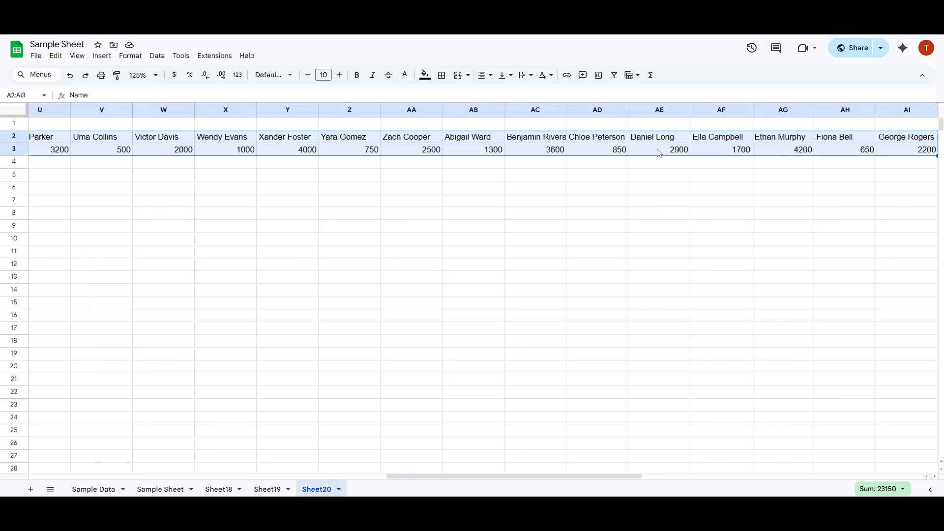
key("shift+Right")
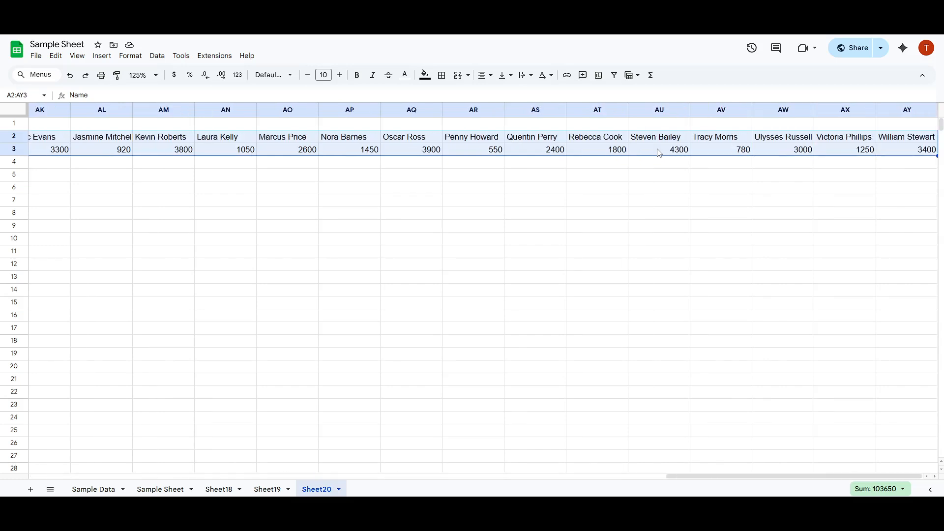
key("ctrl+c")
left_click_drag(694, 478, 36, 457)
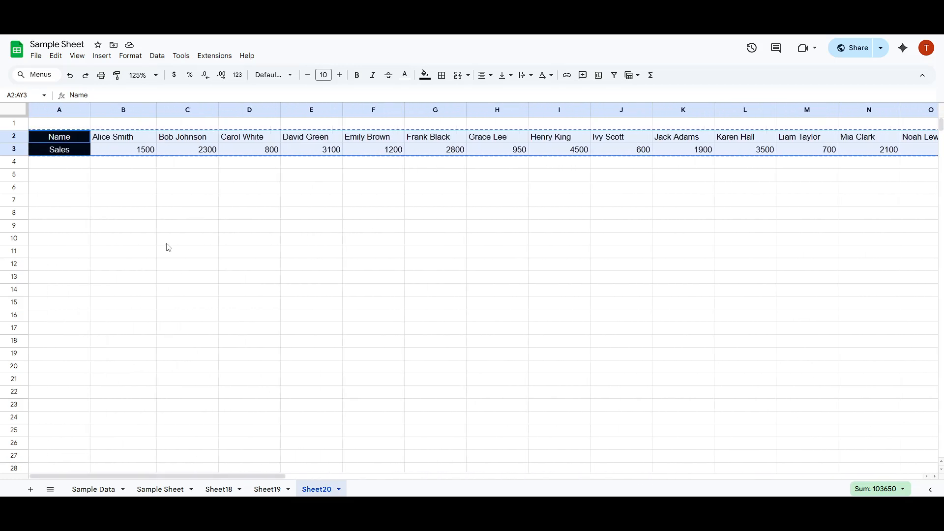
Paste special the copied rows at B5 as Transposed, filling B5:C55 with names and sales
left_click(127, 178)
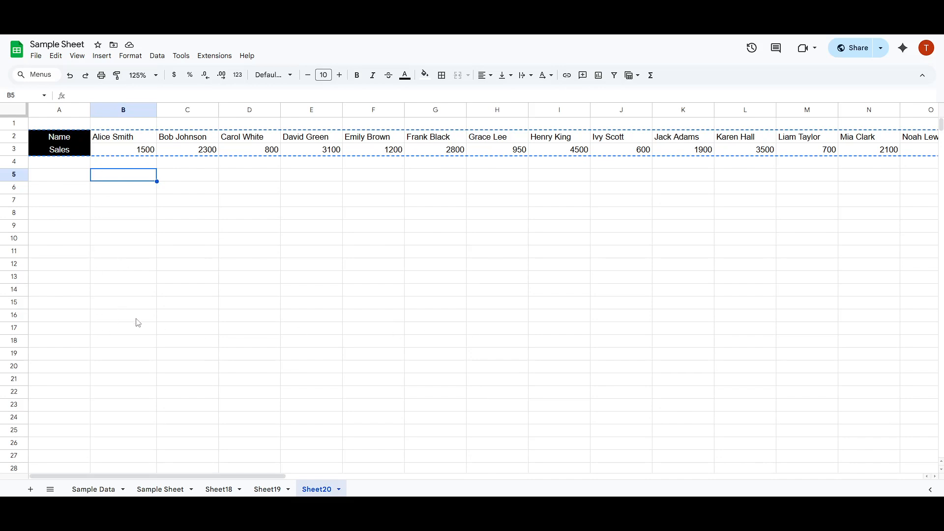
right_click(122, 180)
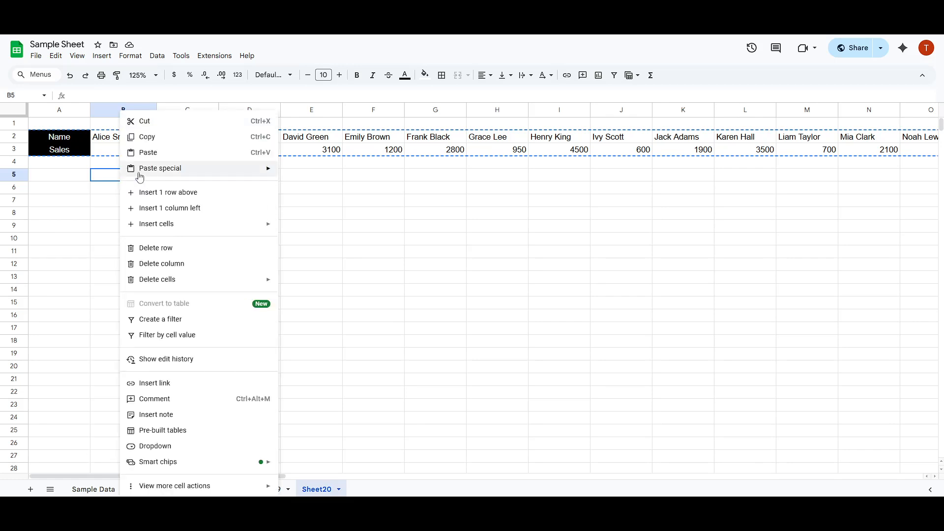
mouse_move(162, 173)
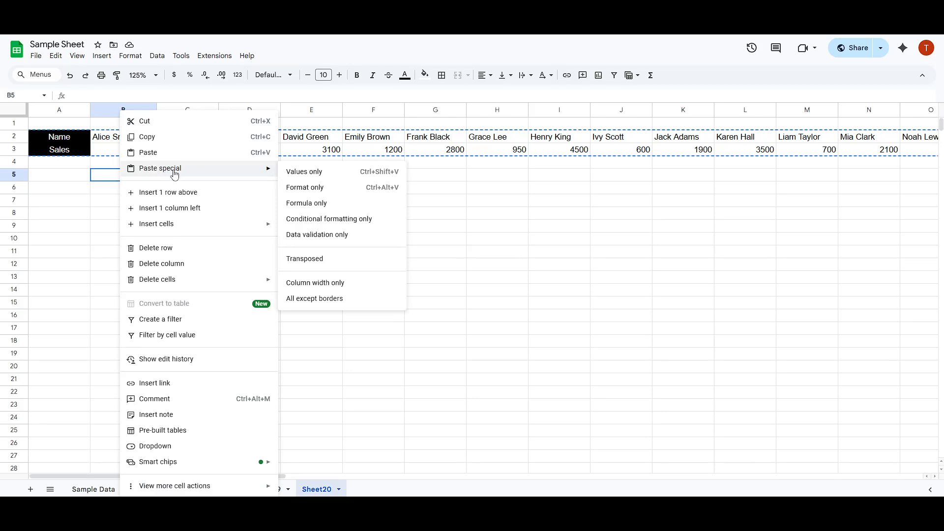
left_click(307, 262)
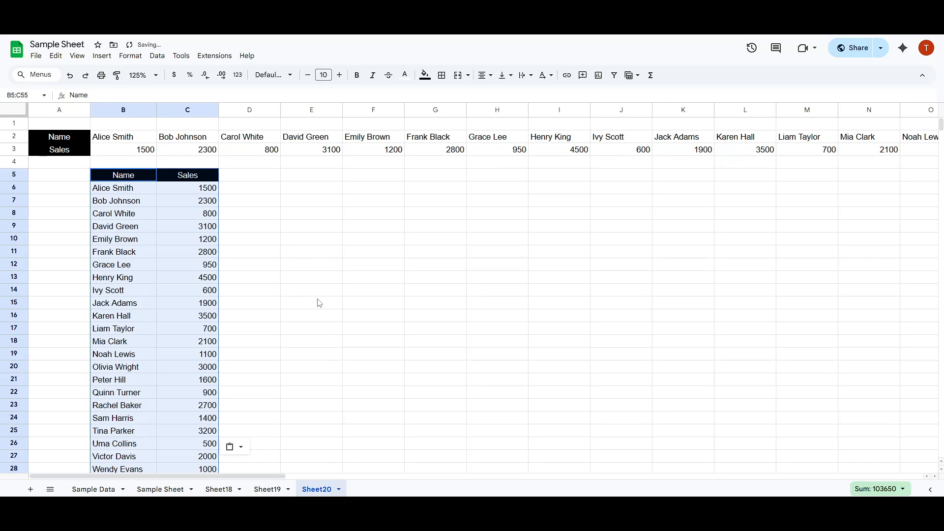
scroll(167, 220, "down", 6)
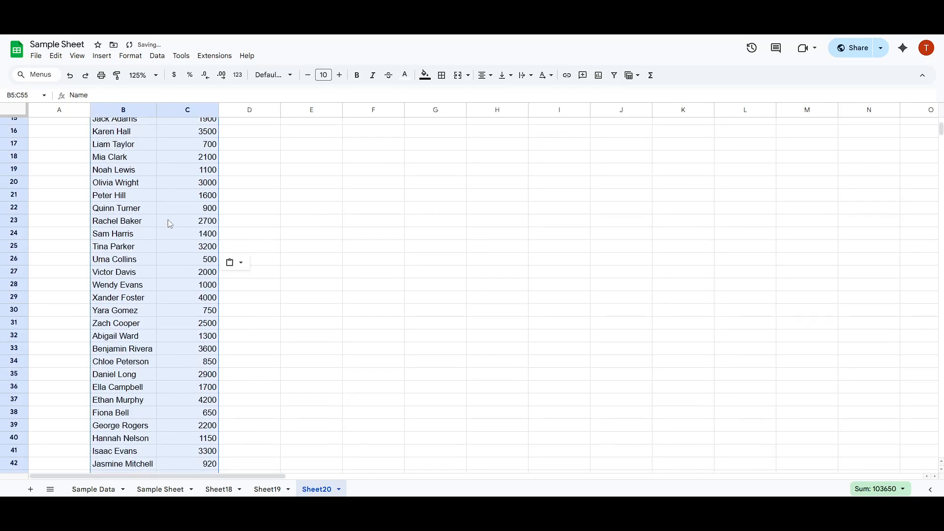
scroll(167, 227, "down", 6)
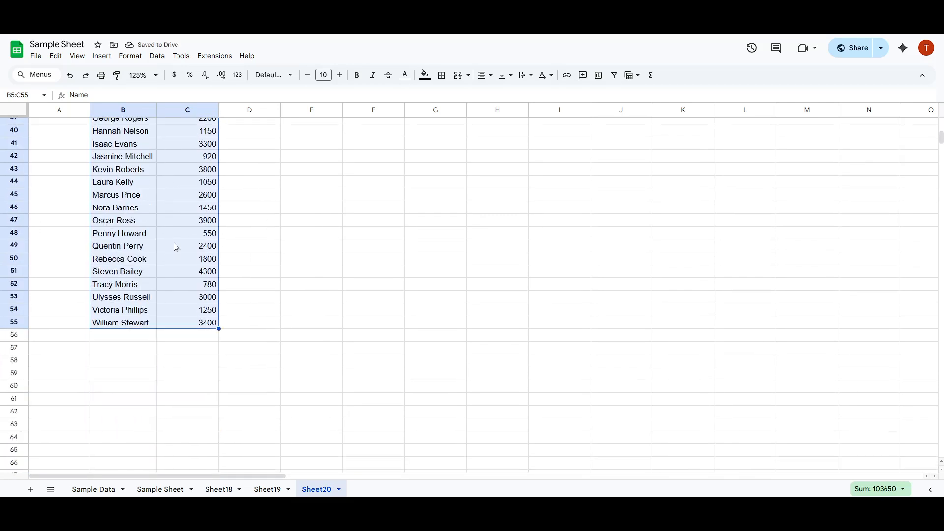
scroll(263, 314, "up", 2)
left_click(265, 320)
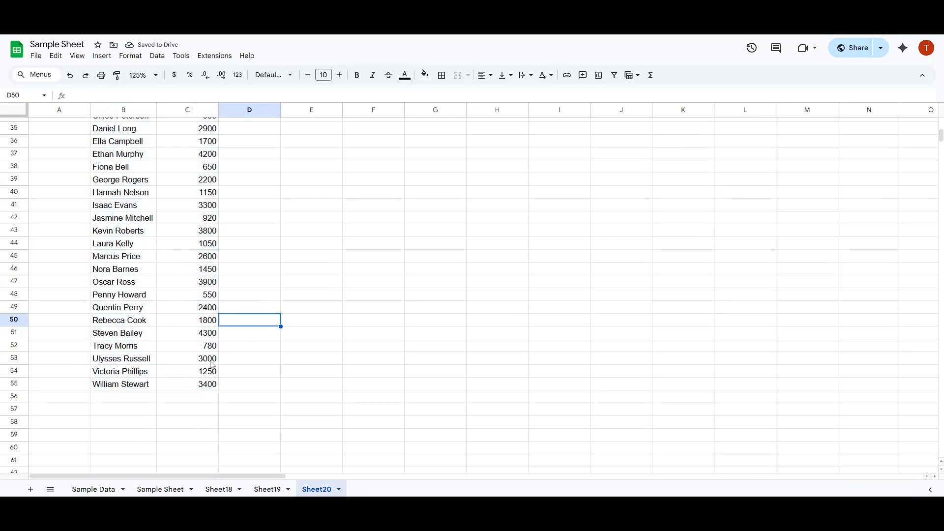
scroll(206, 378, "up", 3)
scroll(206, 379, "up", 6)
scroll(206, 364, "up", 2)
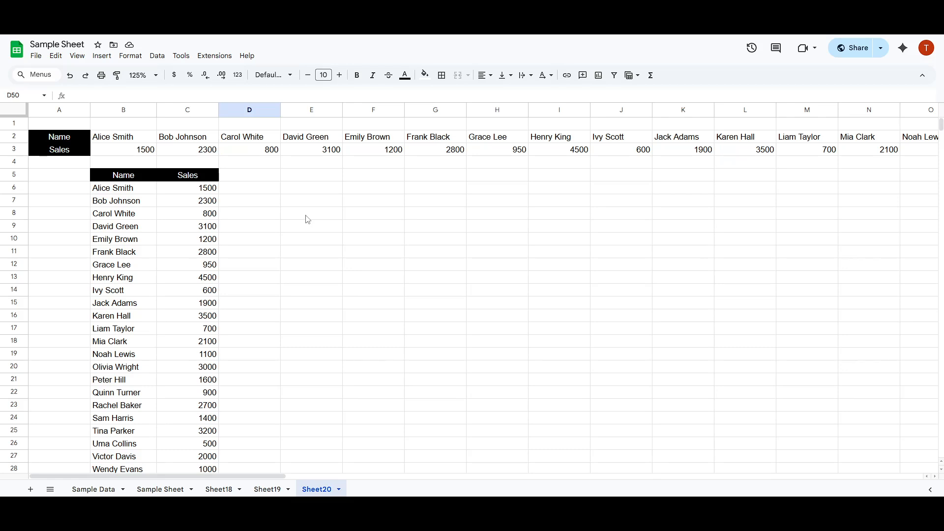
left_click(339, 240)
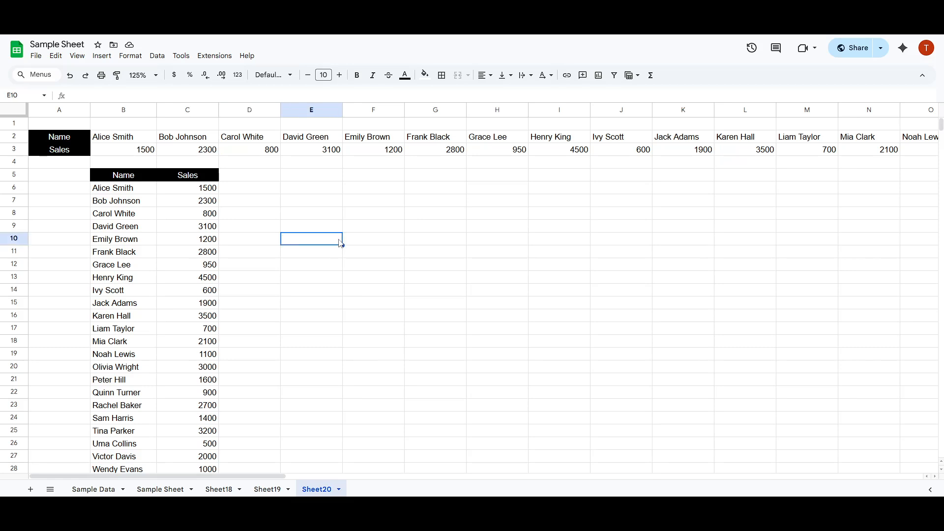
left_click(326, 265)
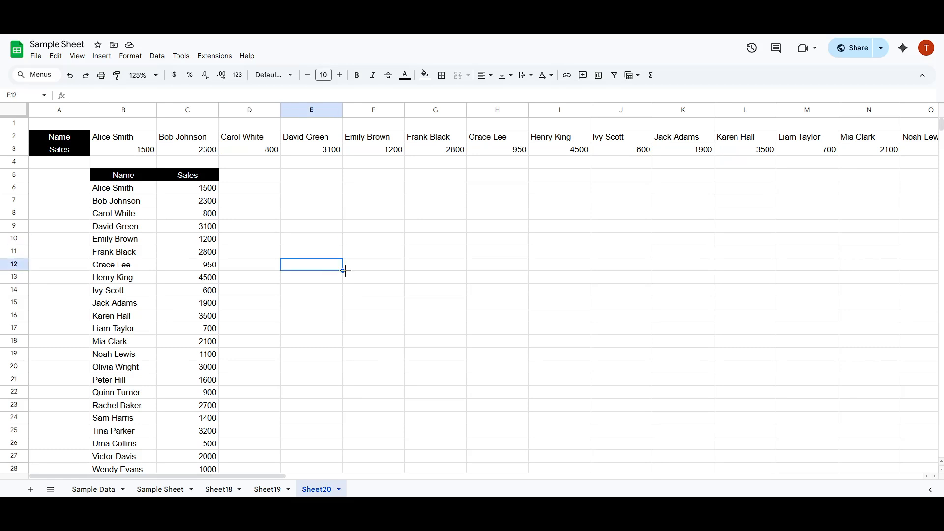